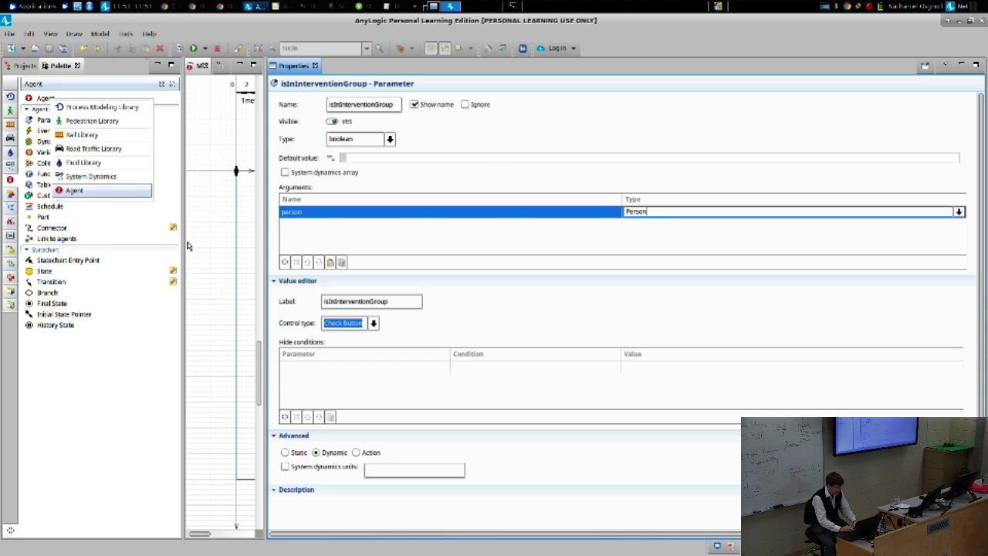
# - Commit the argument type Person, then toggle isInInterventionGroup to Static and back to Dynamic
pyautogui.click(287, 453)
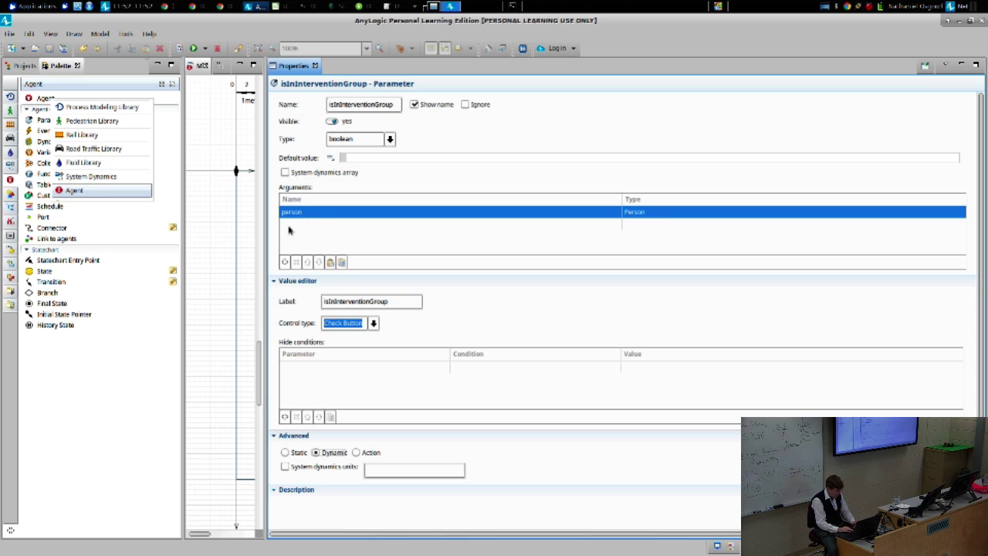
pyautogui.click(286, 452)
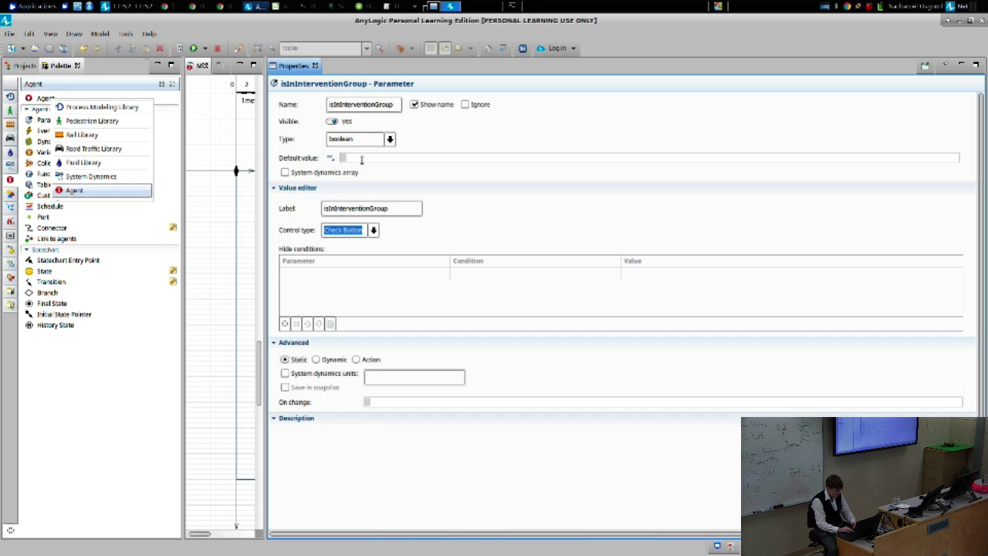
pyautogui.click(317, 360)
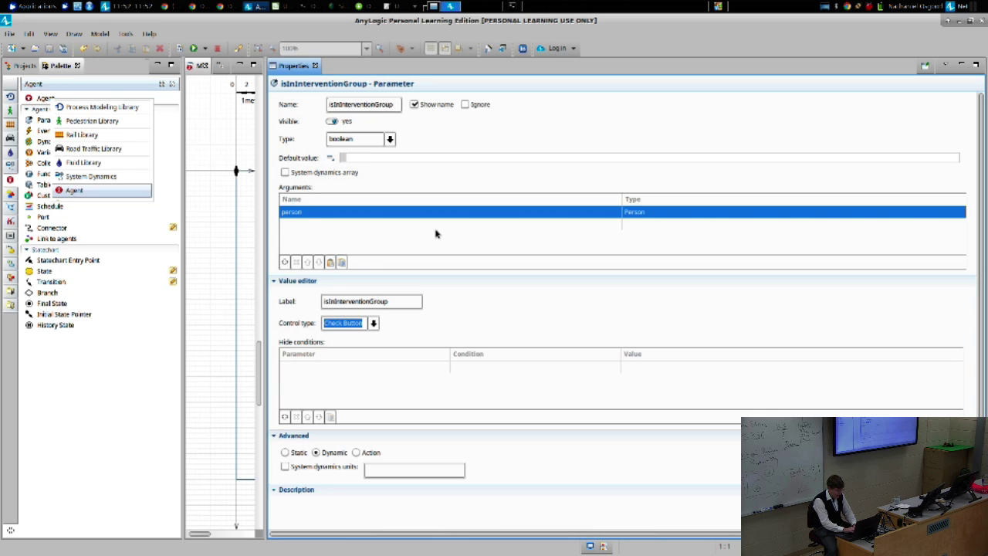
# - Enter the default value expression person.ageInYears() < 10.0 with code completion
pyautogui.write('person.ageIn')
pyautogui.press('Return')
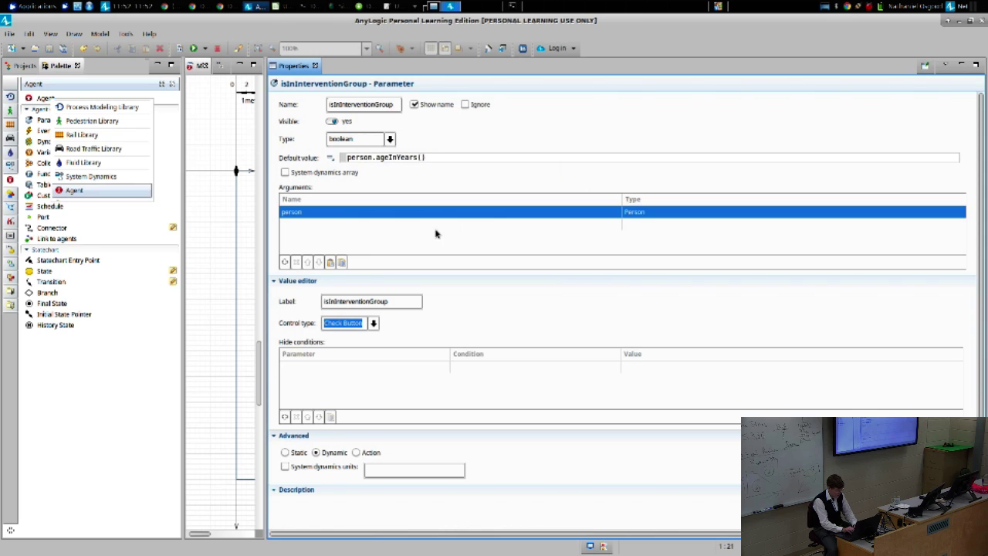
pyautogui.write('< 10.0')
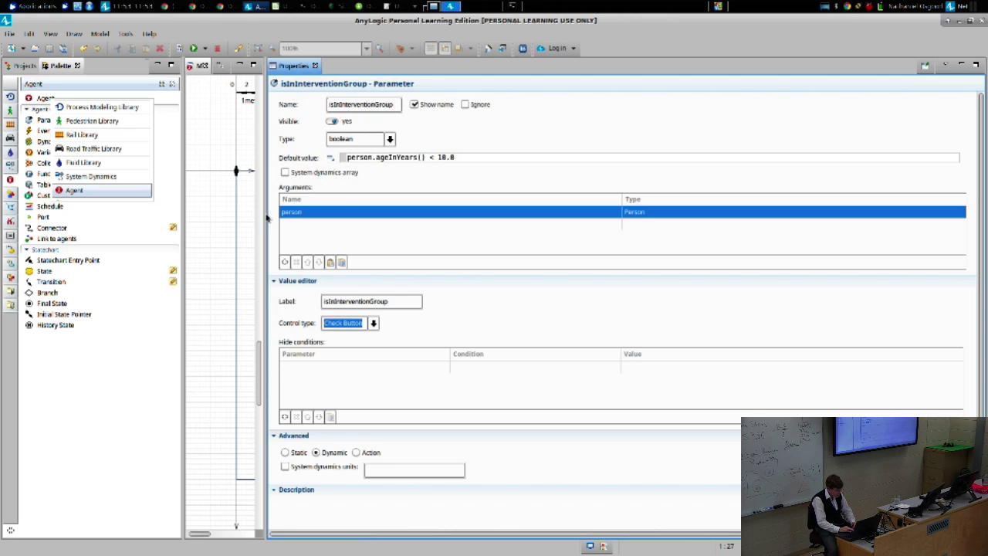
# - Widen the view to reveal the Main diagram and select the performIntervention parameter
pyautogui.moveTo(266, 216); pyautogui.dragTo(505, 191)
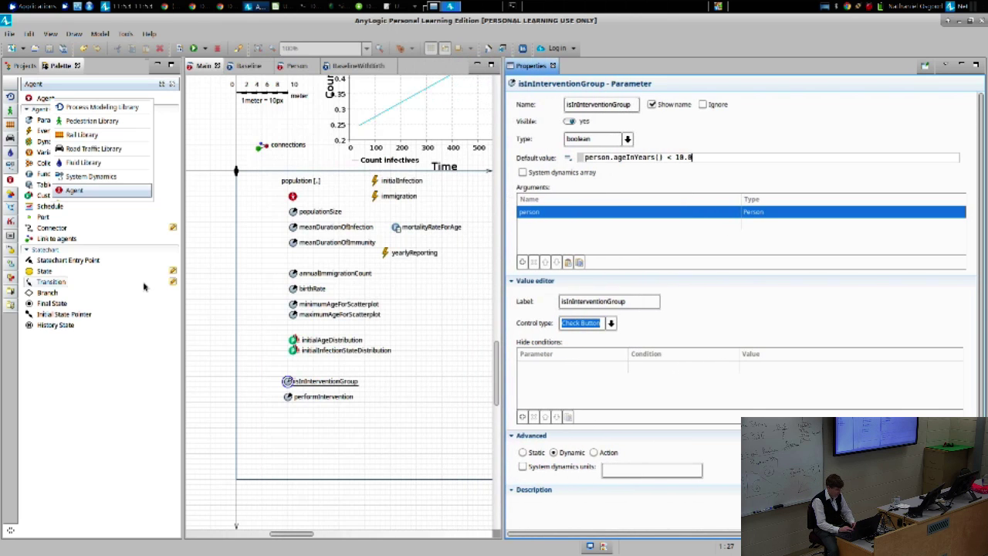
pyautogui.click(290, 397)
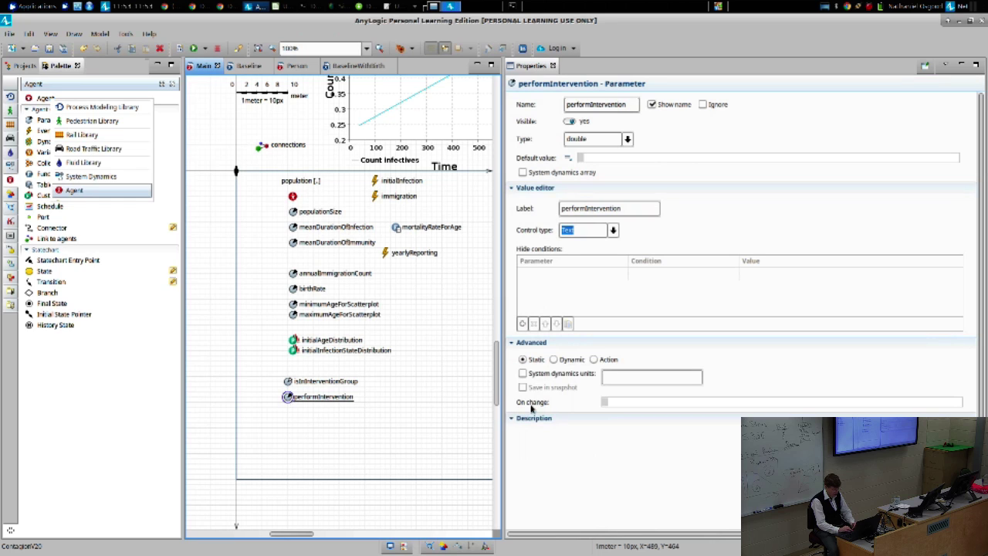
# - Make performIntervention an Action with an argument named person of type Person
pyautogui.click(594, 360)
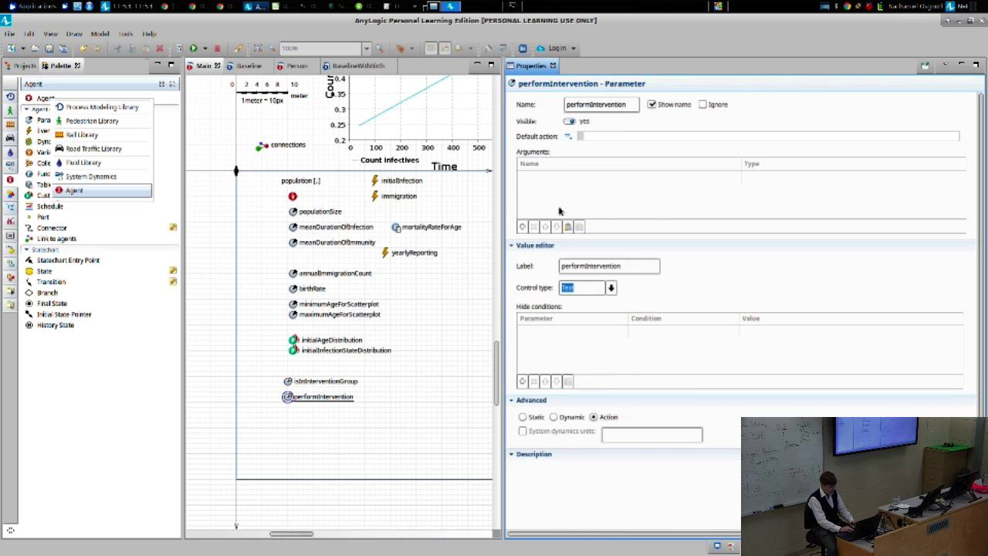
pyautogui.click(557, 178)
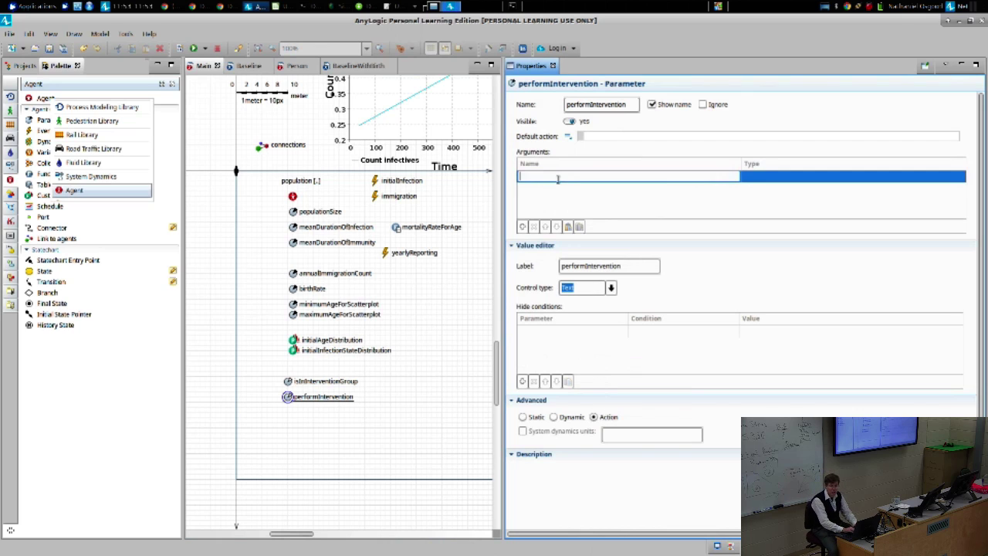
pyautogui.write('person')
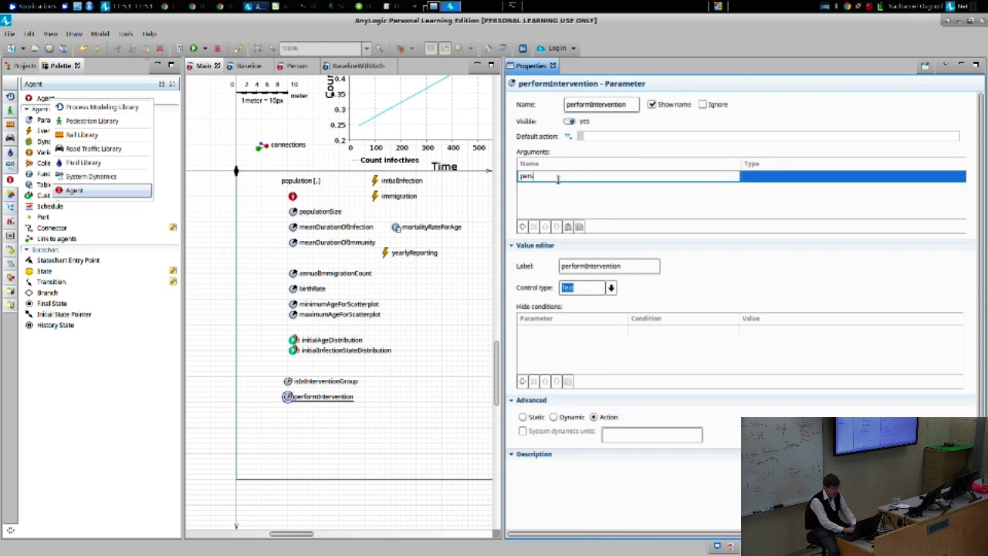
pyautogui.click(753, 179)
pyautogui.write('Person')
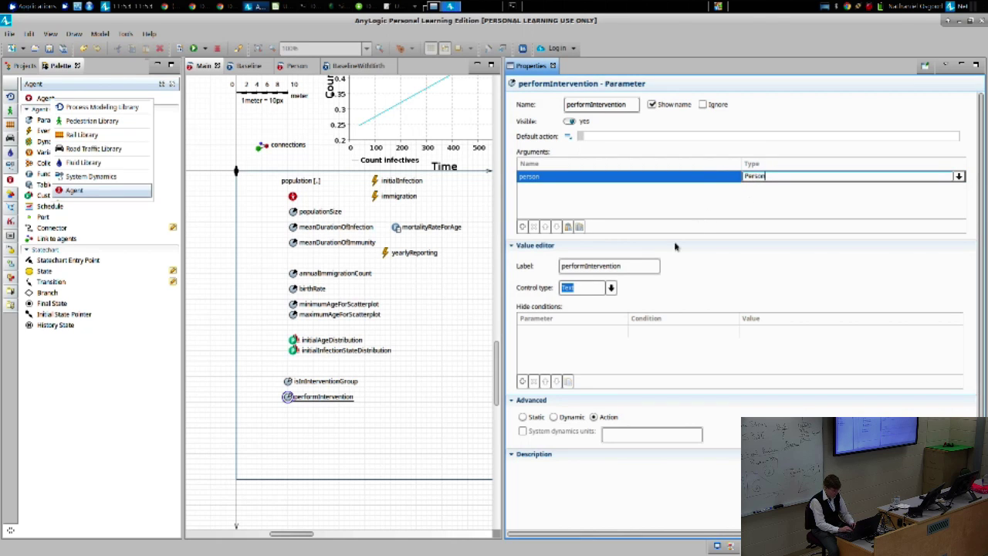
pyautogui.press('Return')
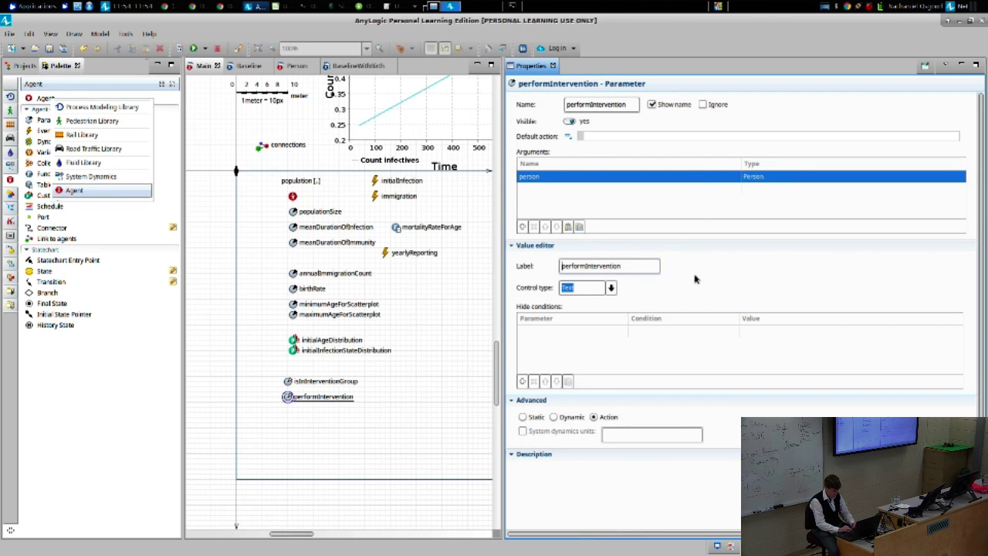
pyautogui.click(609, 135)
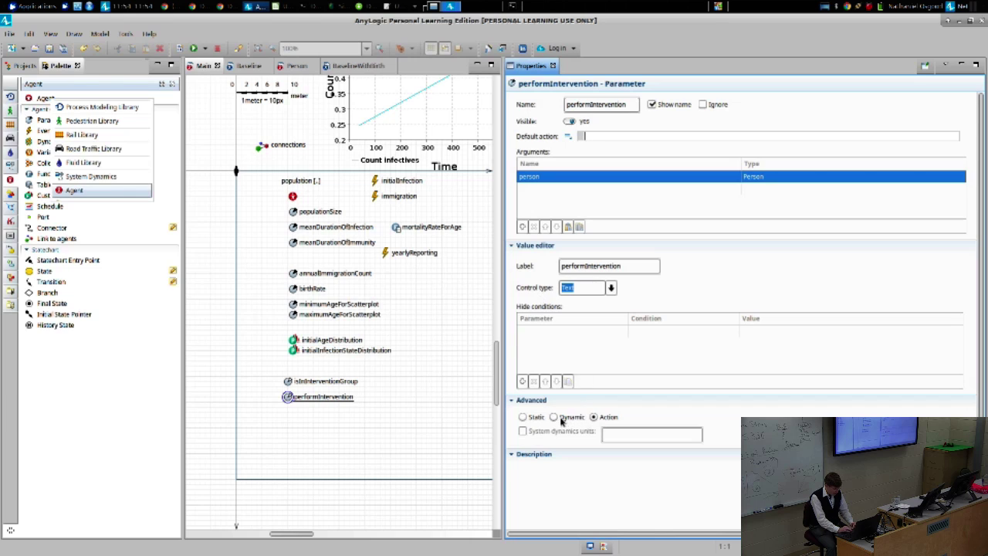
# - Toggle performIntervention among Static, Action and Dynamic, then select isInInterventionGroup
pyautogui.click(536, 417)
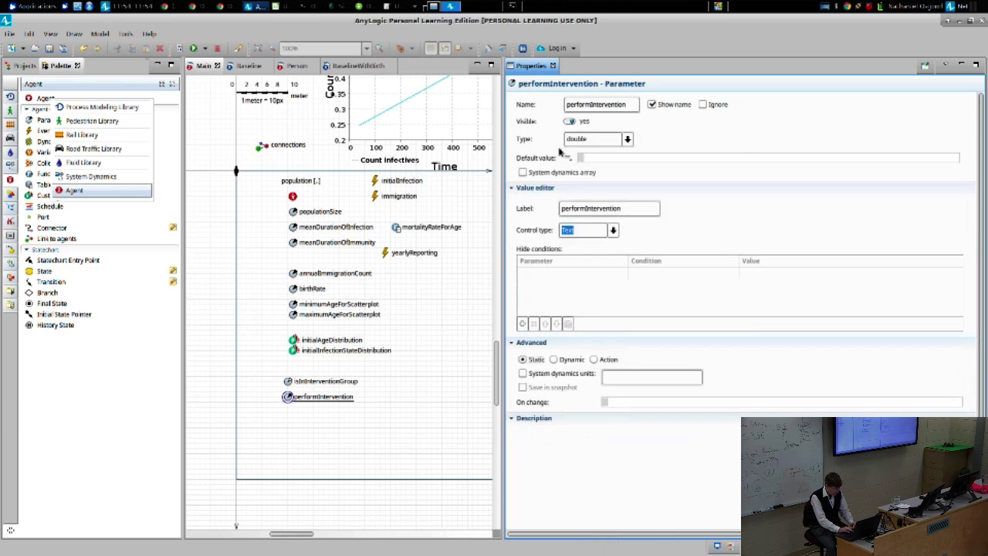
pyautogui.click(602, 360)
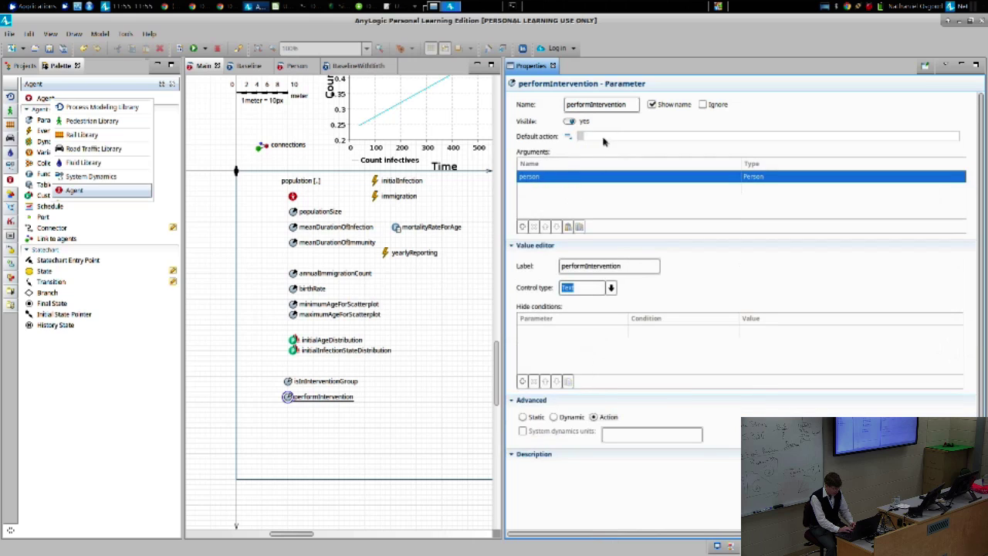
pyautogui.click(524, 416)
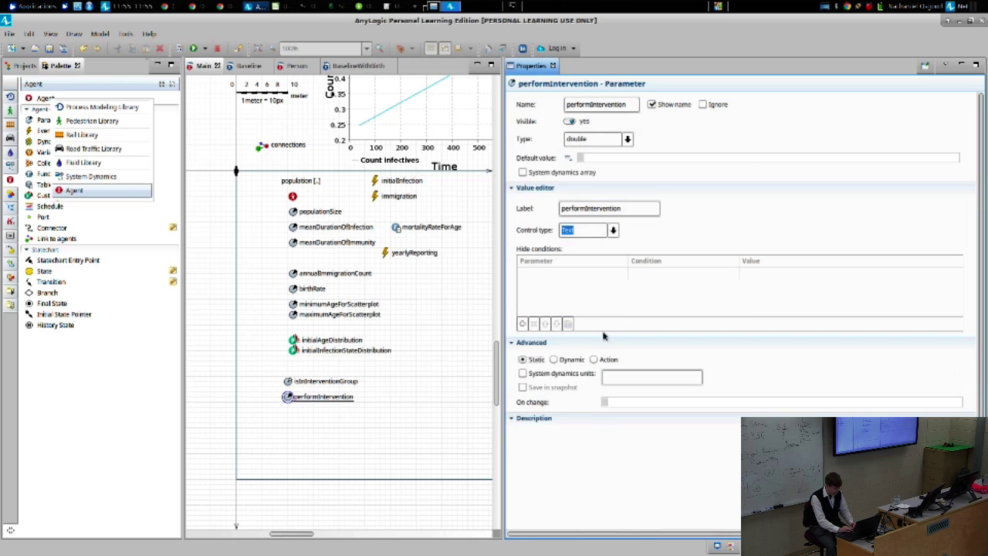
pyautogui.click(567, 361)
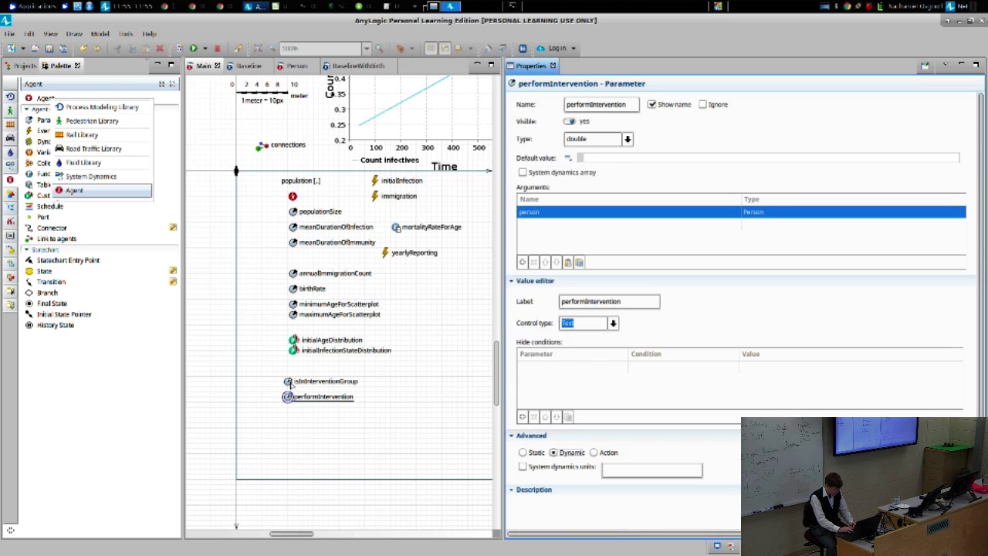
pyautogui.click(292, 383)
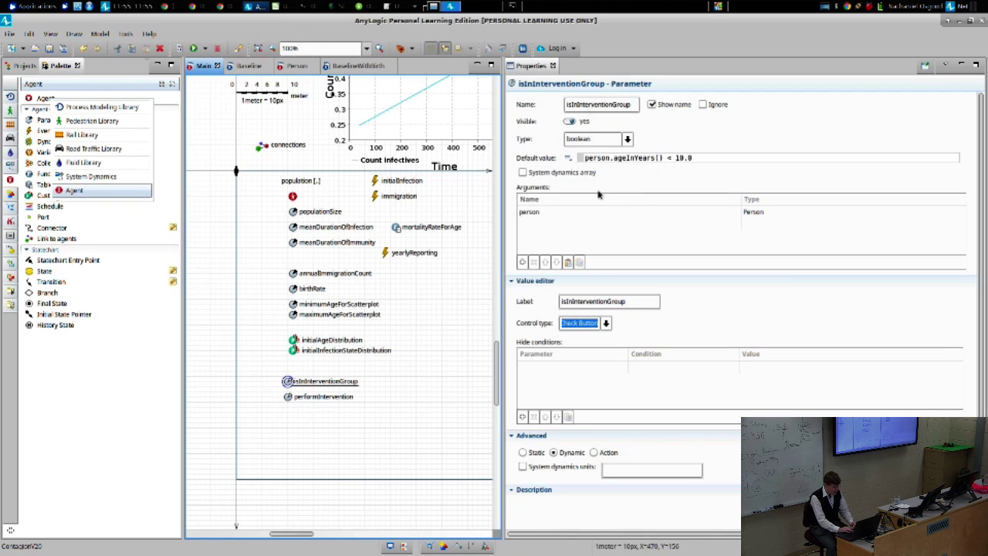
# - Replace isInInterventionGroup's default value expression with false
pyautogui.tripleClick(715, 160)
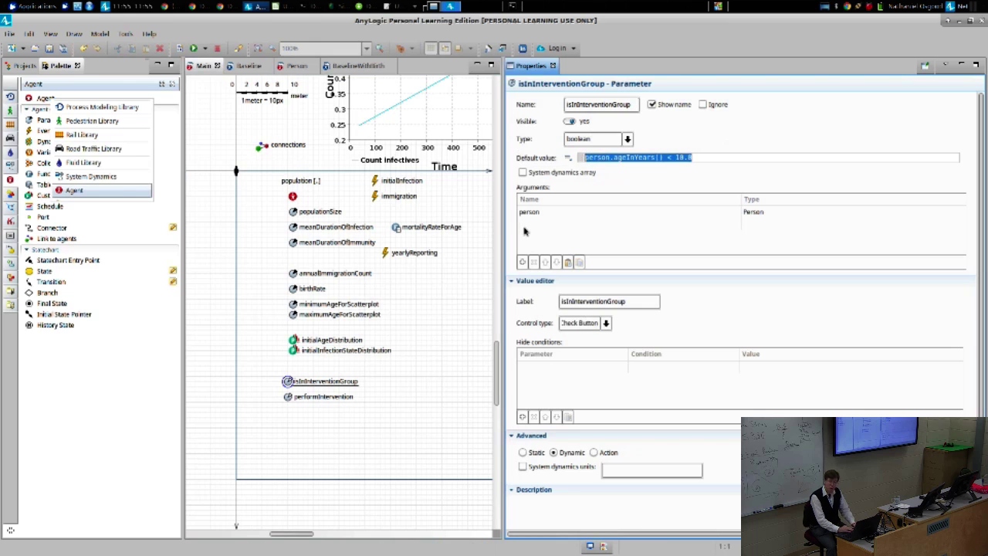
pyautogui.press('Delete')
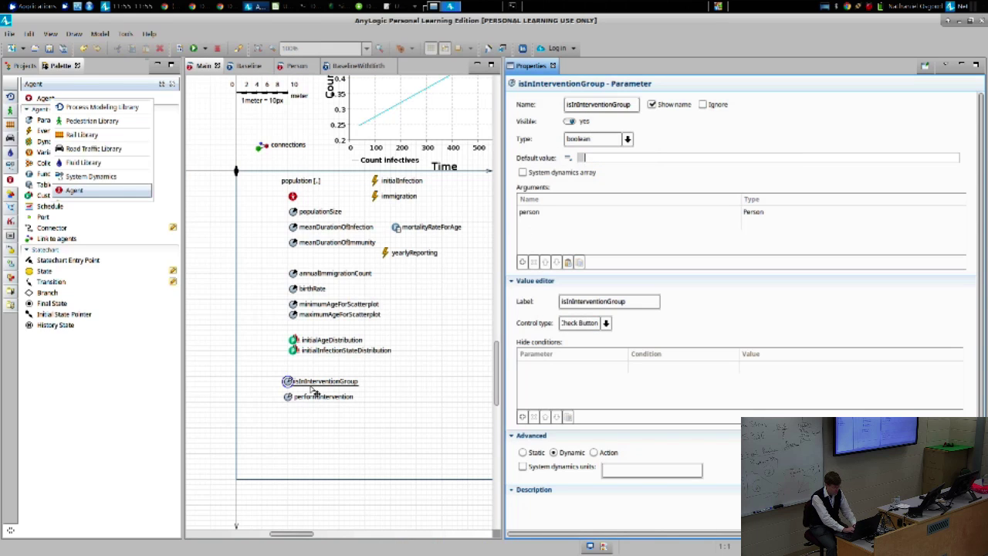
pyautogui.write('false')
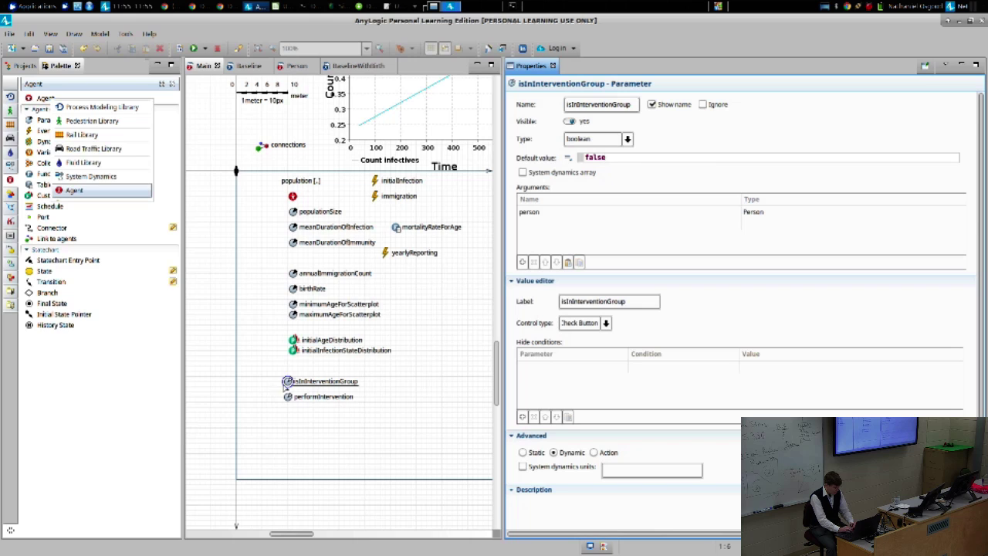
pyautogui.click(285, 384)
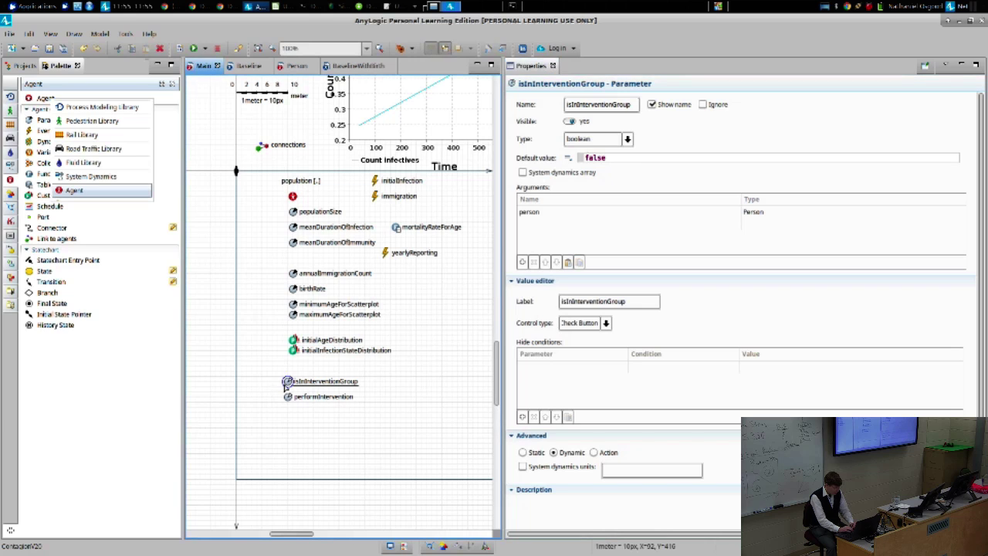
# - Check the alternative default value choices, keep false, and select performIntervention
pyautogui.click(567, 158)
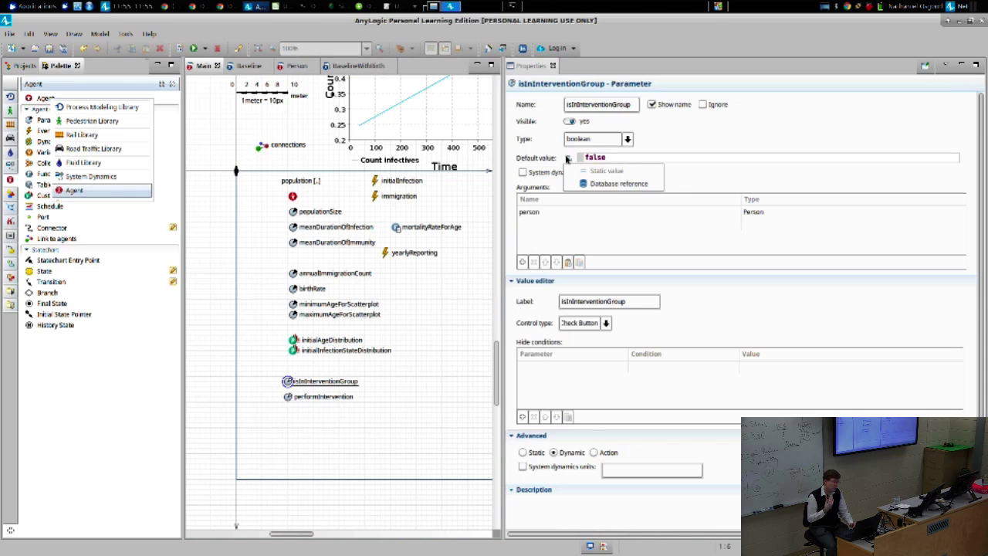
pyautogui.click(614, 158)
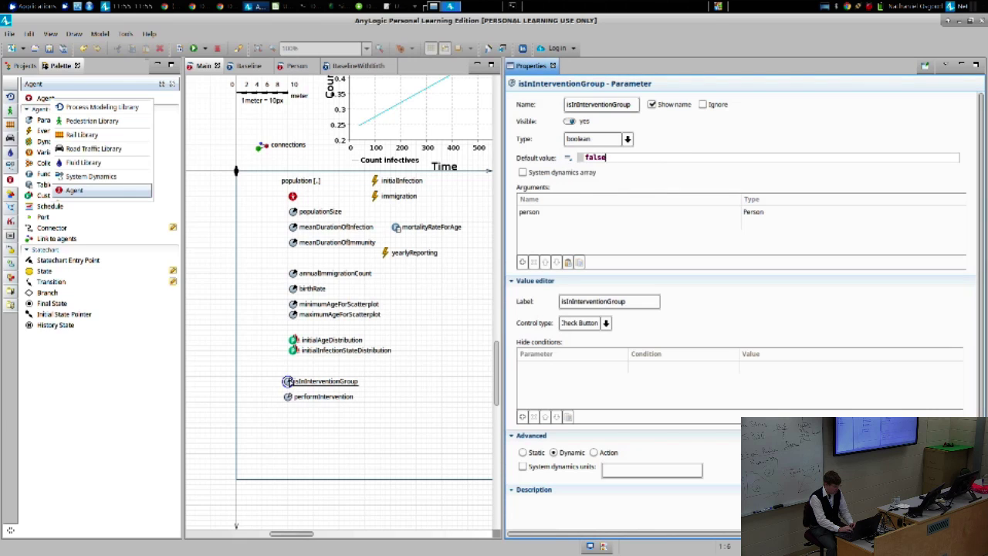
pyautogui.hotkey('ctrl', 'a')
pyautogui.click(287, 396)
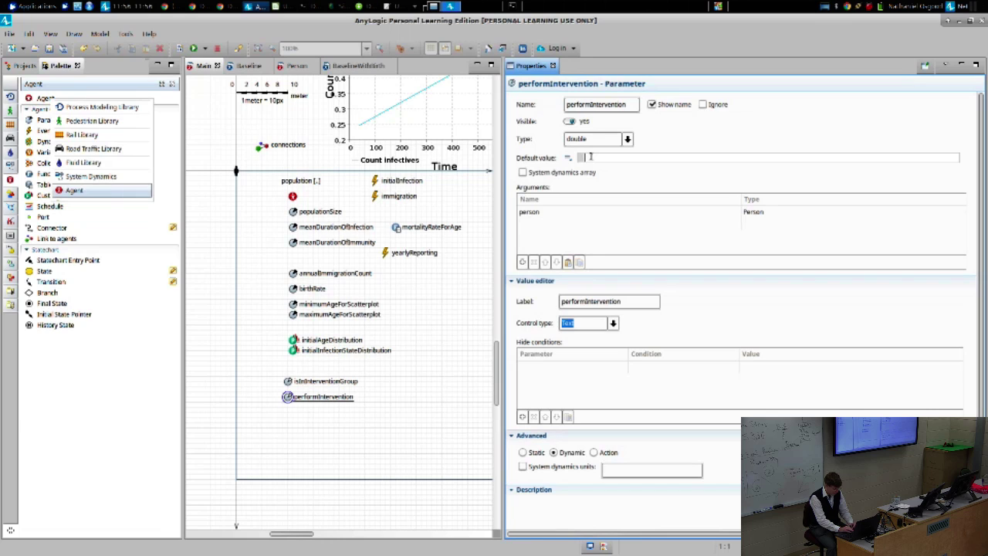
# - Set performIntervention to an Action parameter and enter its Default action field
pyautogui.click(594, 452)
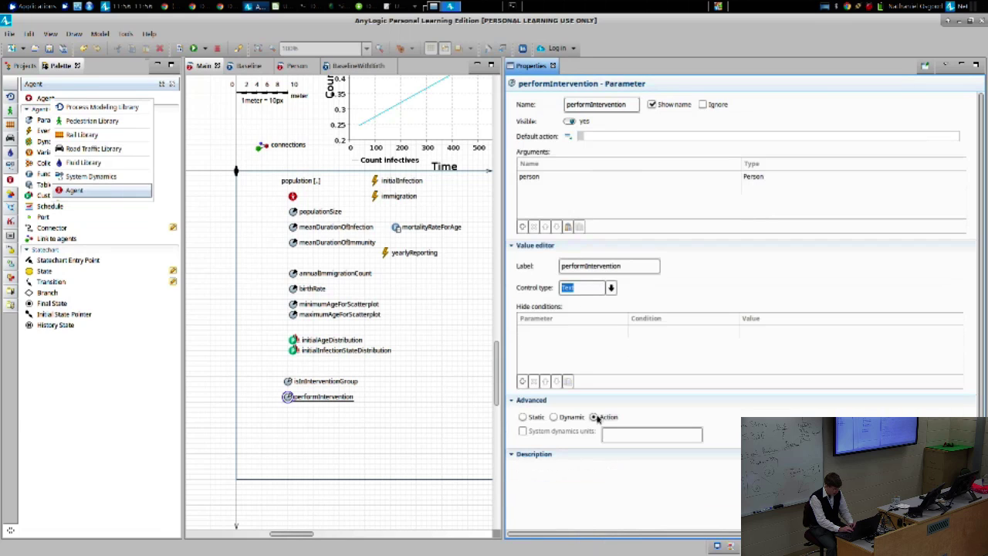
pyautogui.click(568, 418)
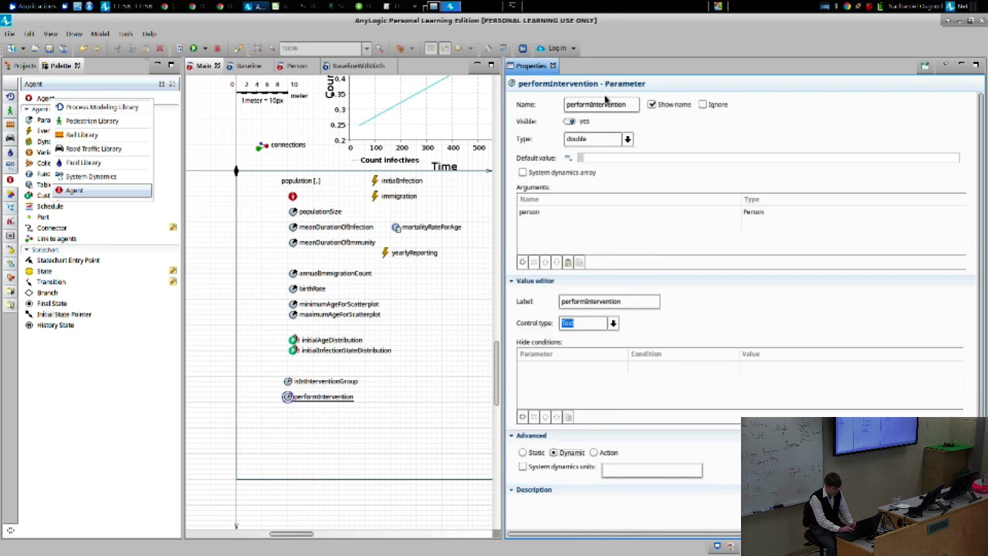
pyautogui.click(604, 452)
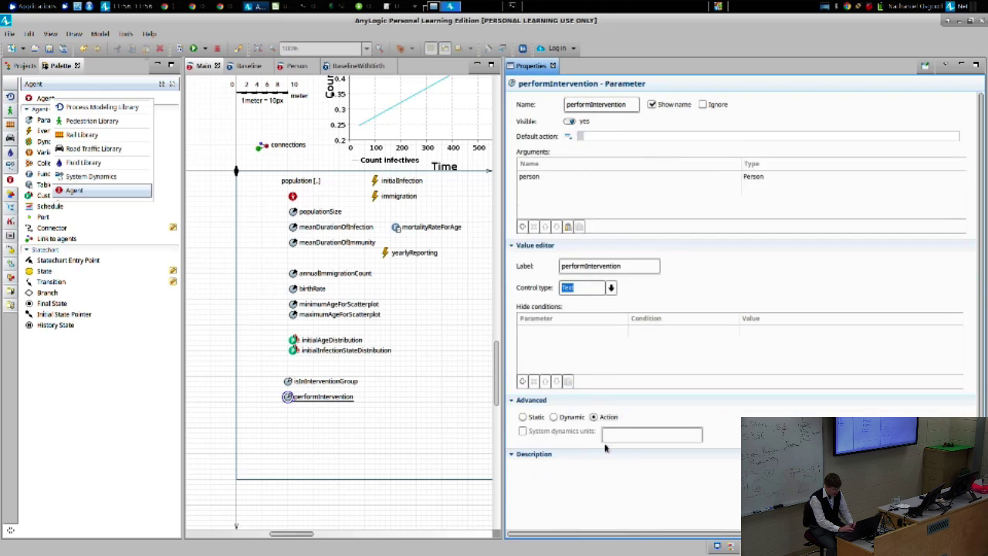
pyautogui.click(593, 137)
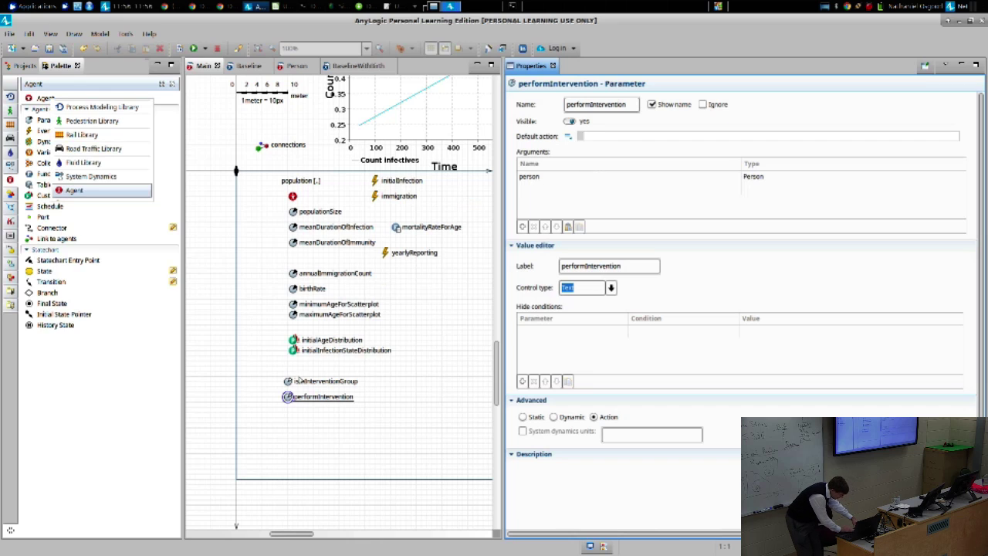
# - Review isInInterventionGroup's settings, then return to performIntervention's Default action field
pyautogui.click(291, 383)
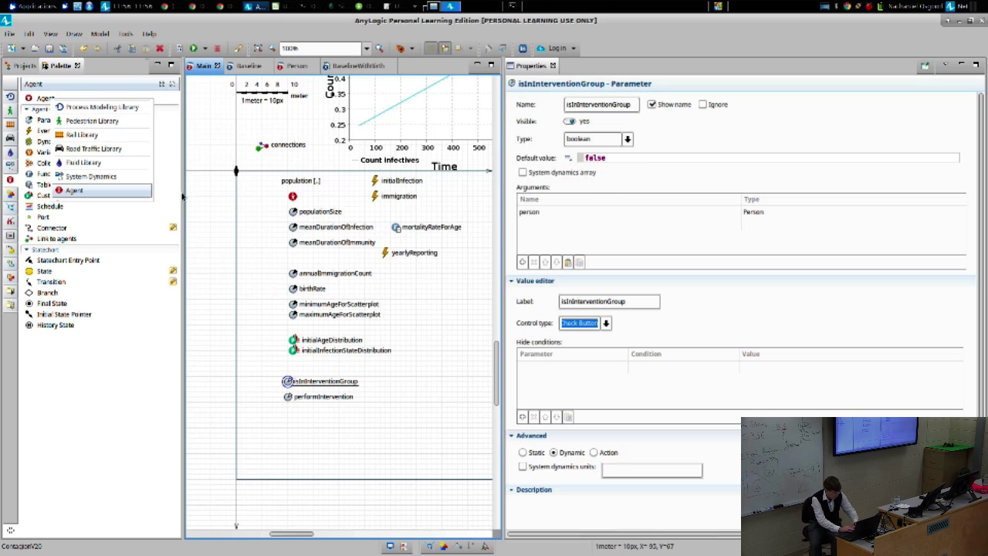
pyautogui.click(313, 396)
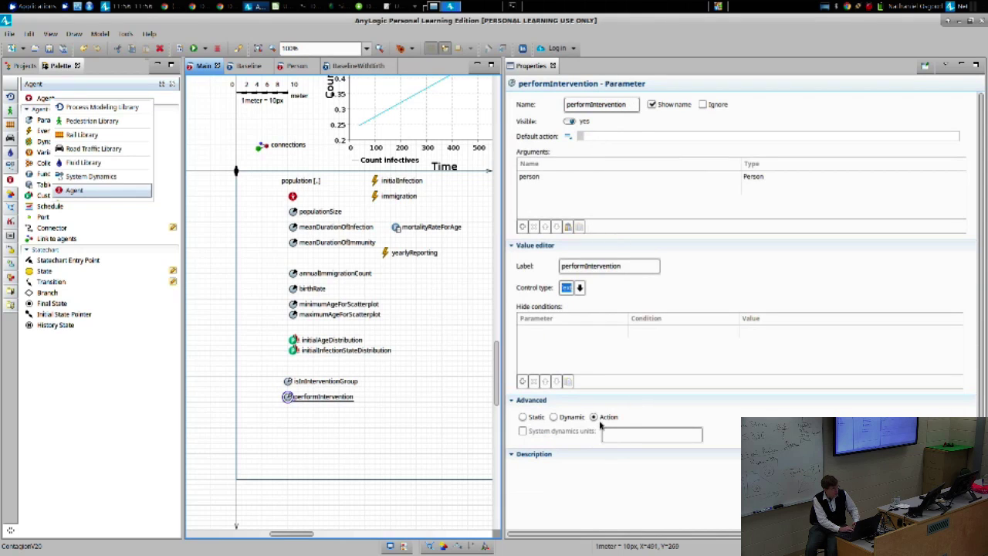
pyautogui.click(603, 134)
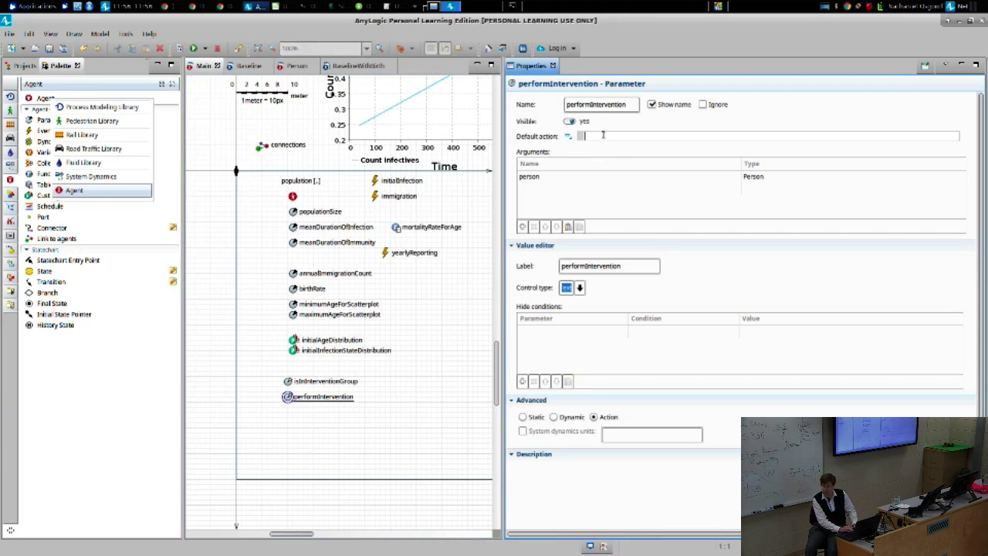